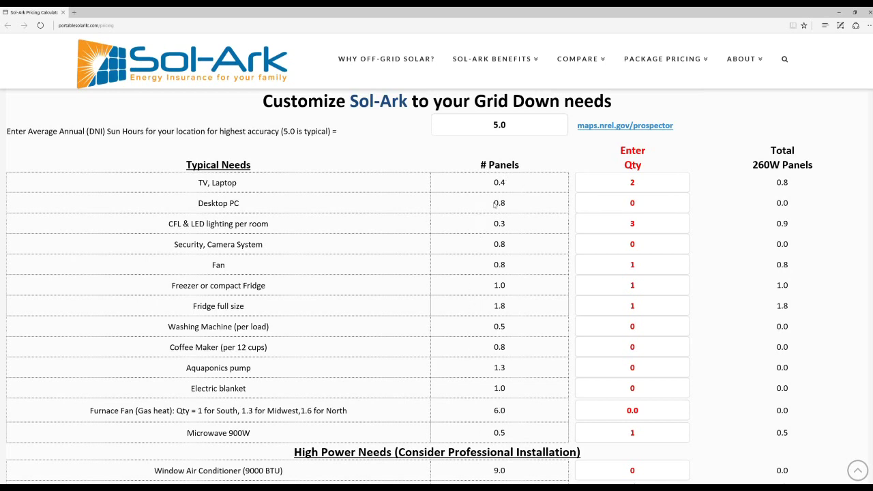
- Enter quantity 2 for TV/laptop, 3 for CFL lighting, and 1 each for fan, freezer, full-size fridge and microwave
left_click(645, 182)
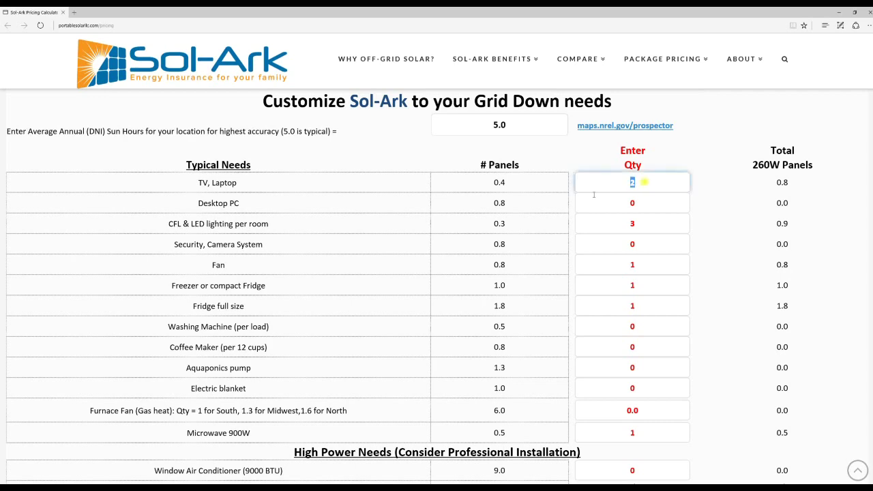
left_click(644, 222)
double_click(633, 223)
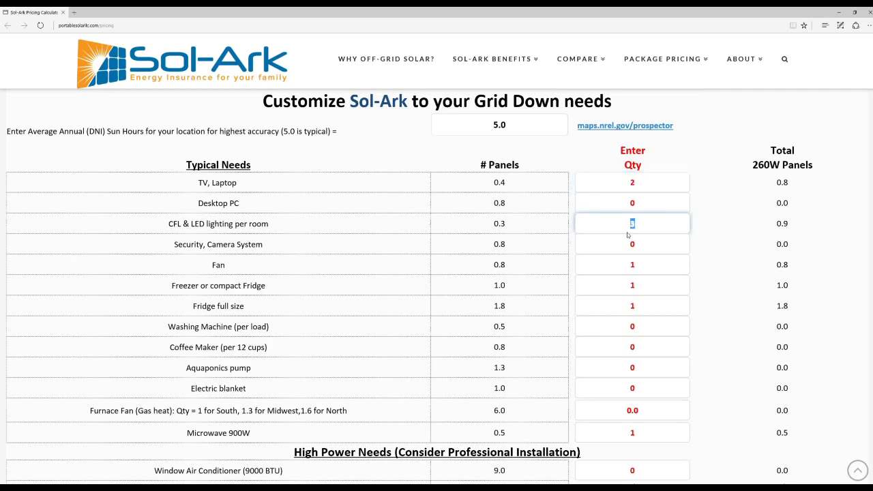
scroll(642, 222, "down", 1)
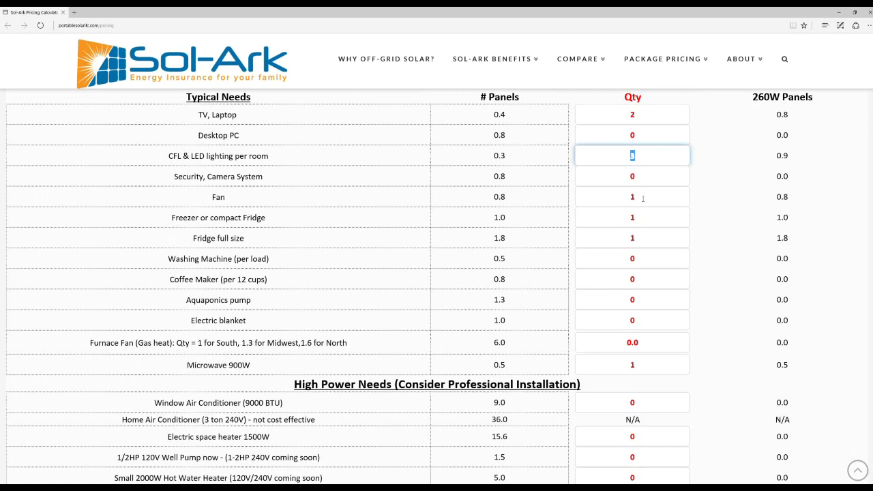
double_click(642, 197)
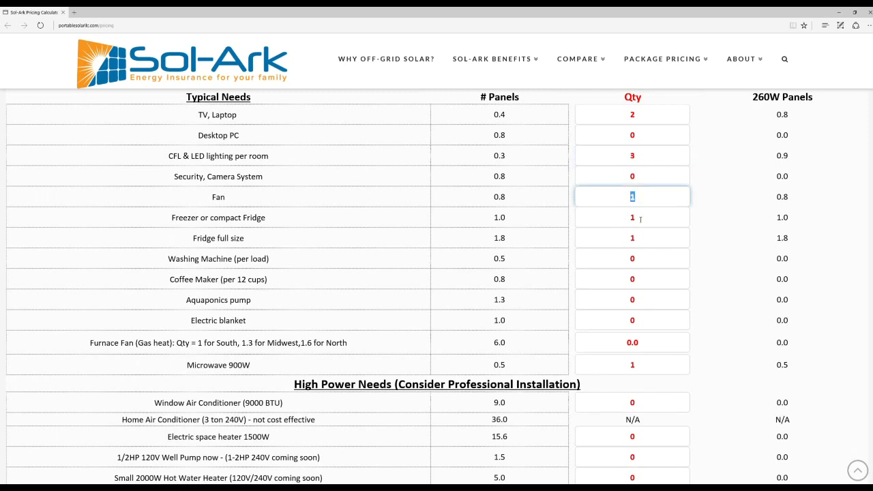
double_click(641, 219)
double_click(646, 238)
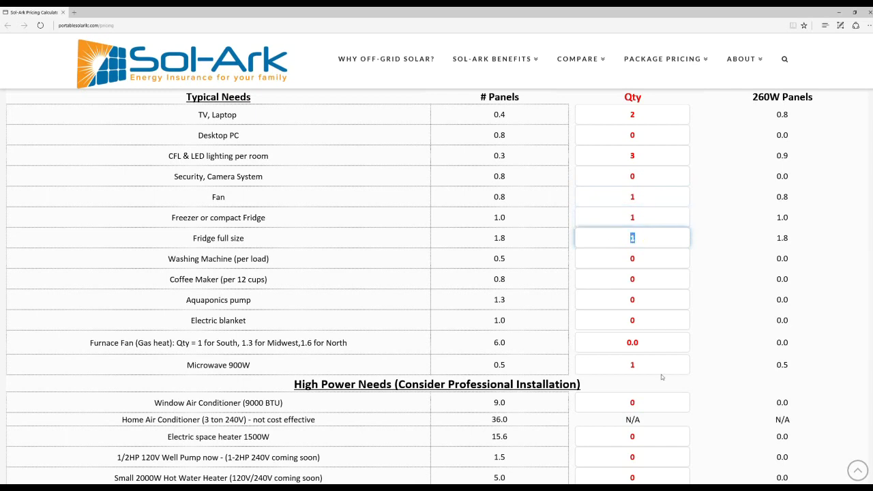
left_click(653, 365)
double_click(654, 366)
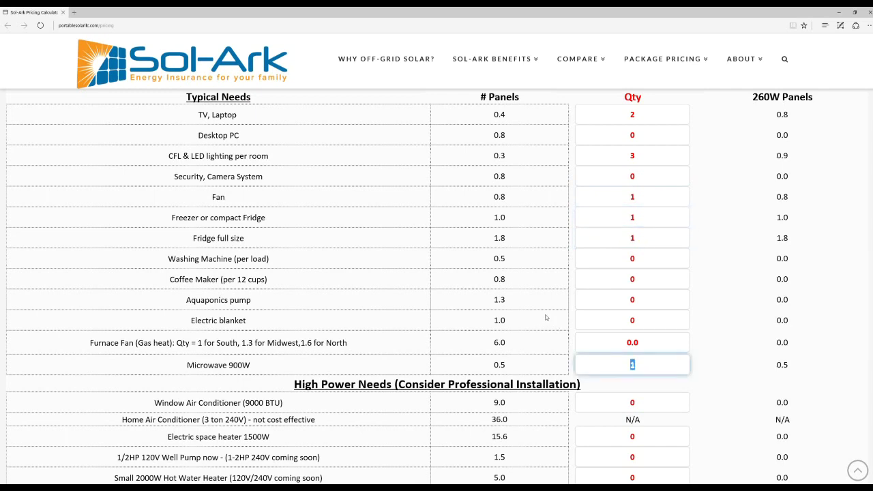
scroll(546, 317, "down", 2)
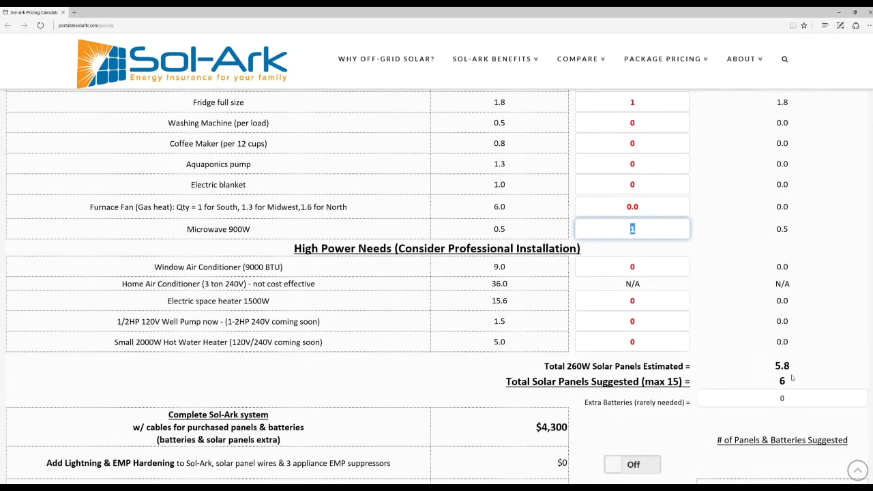
double_click(749, 367)
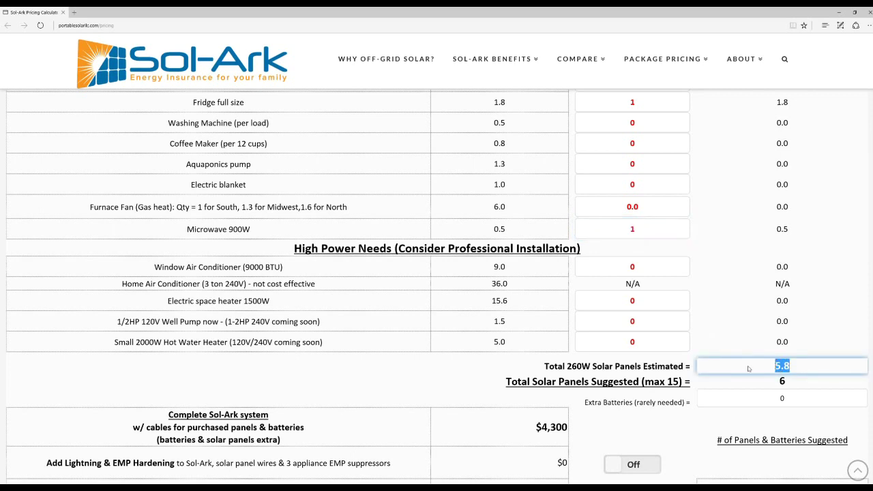
left_click(751, 348)
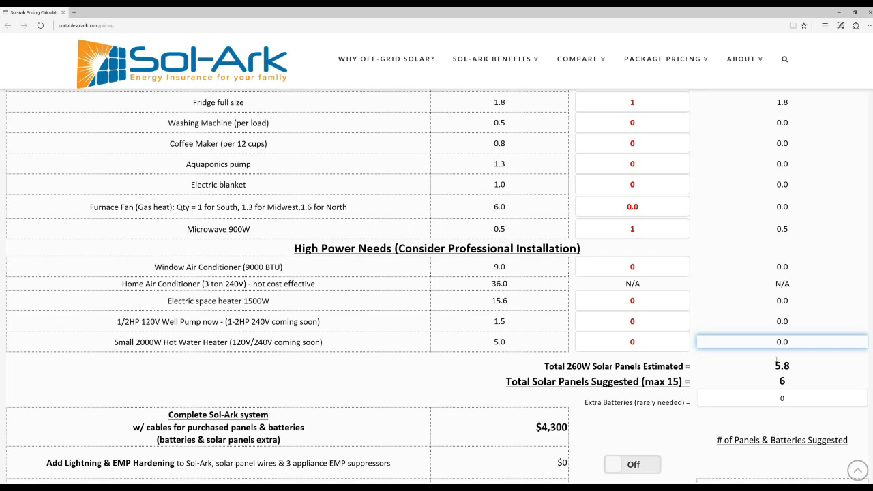
left_click(786, 382)
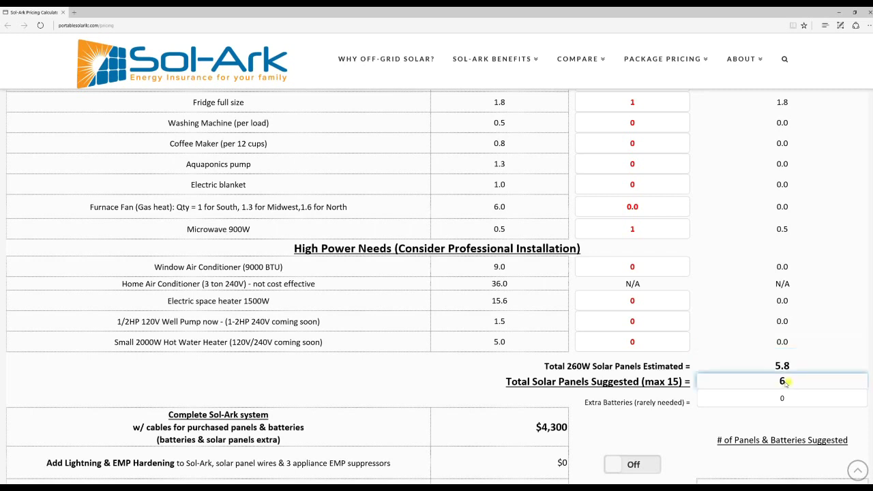
left_click(706, 370)
left_click_drag(683, 382, 645, 383)
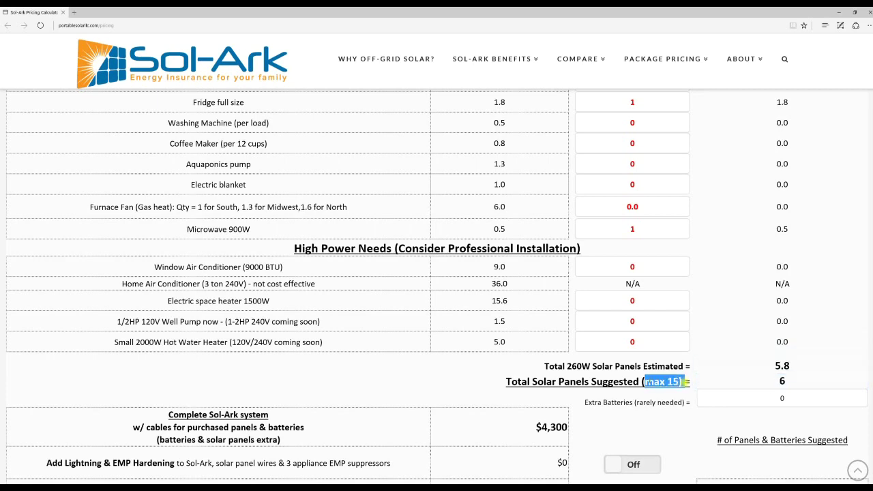
scroll(497, 380, "down", 1)
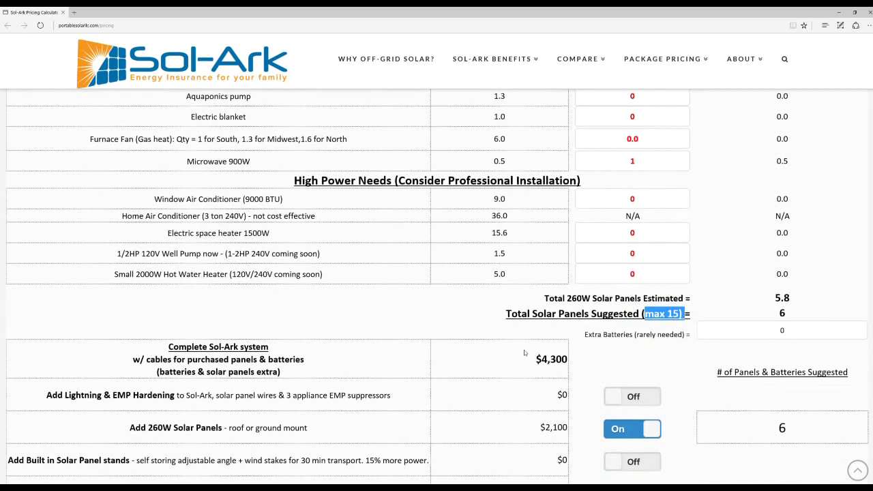
scroll(525, 355, "down", 1)
scroll(563, 345, "down", 2)
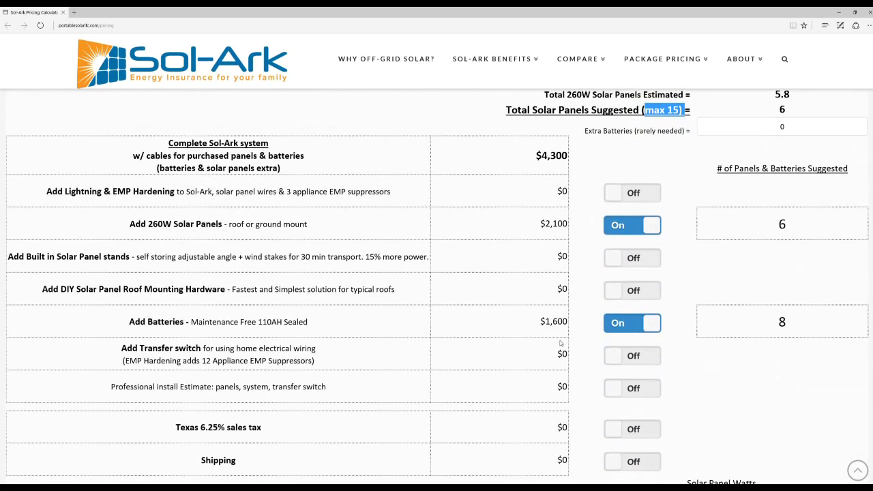
scroll(563, 343, "down", 1)
scroll(564, 341, "up", 1)
double_click(785, 225)
left_click(785, 241)
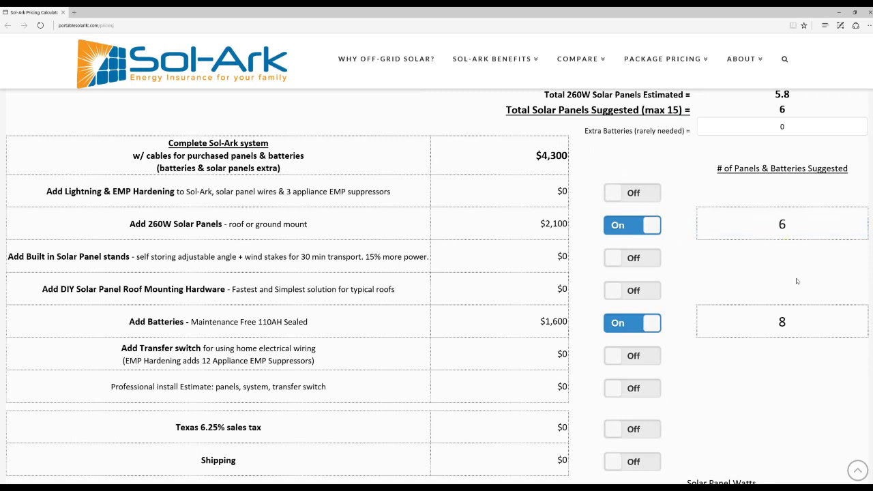
double_click(800, 317)
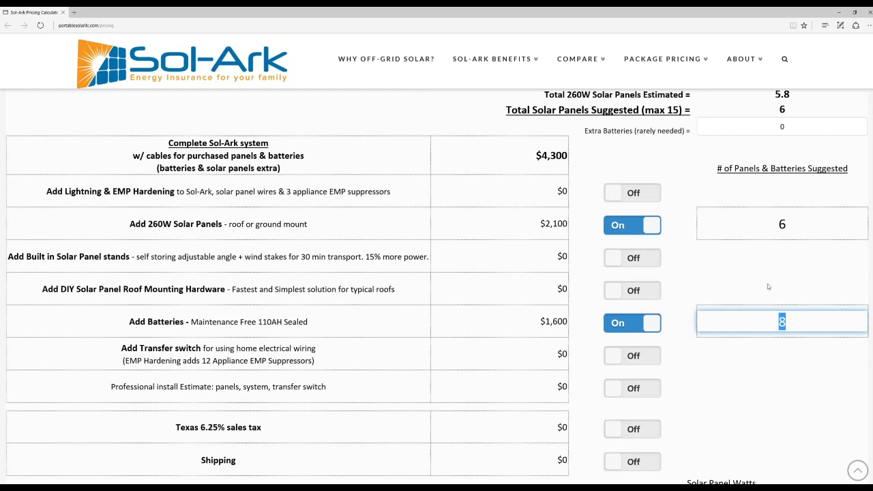
left_click(767, 286)
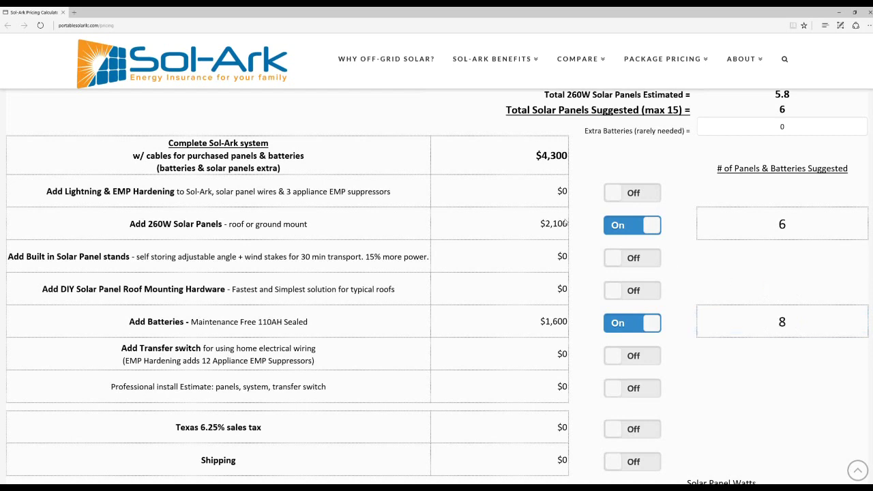
left_click_drag(536, 156, 575, 158)
left_click(577, 156)
left_click(617, 196)
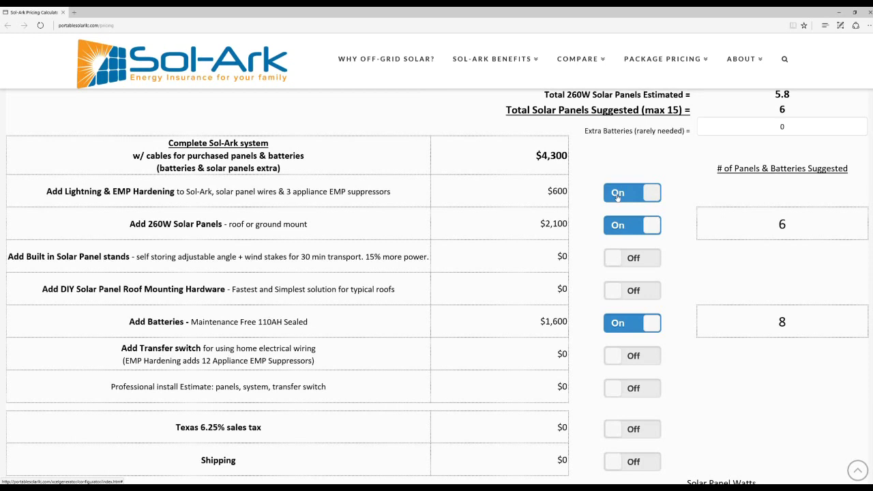
- Turn off Lightning & EMP Hardening, keeping the solar panels included in the estimate
left_click(618, 195)
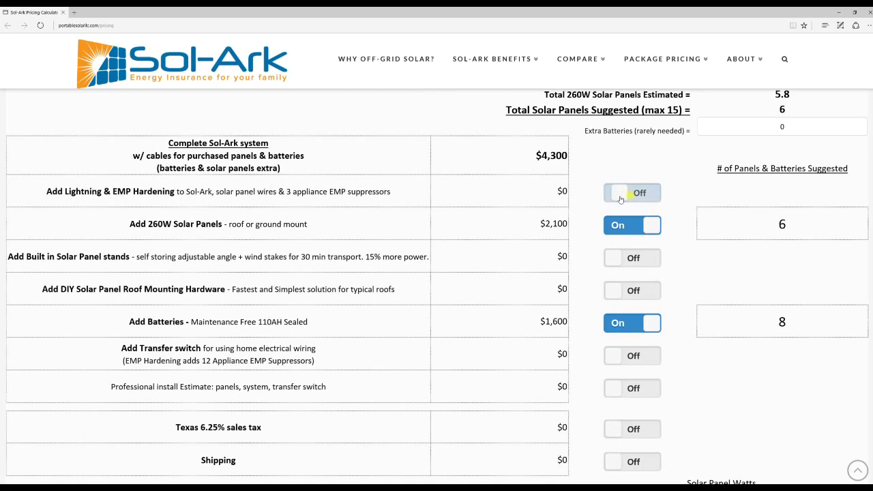
scroll(553, 223, "down", 1)
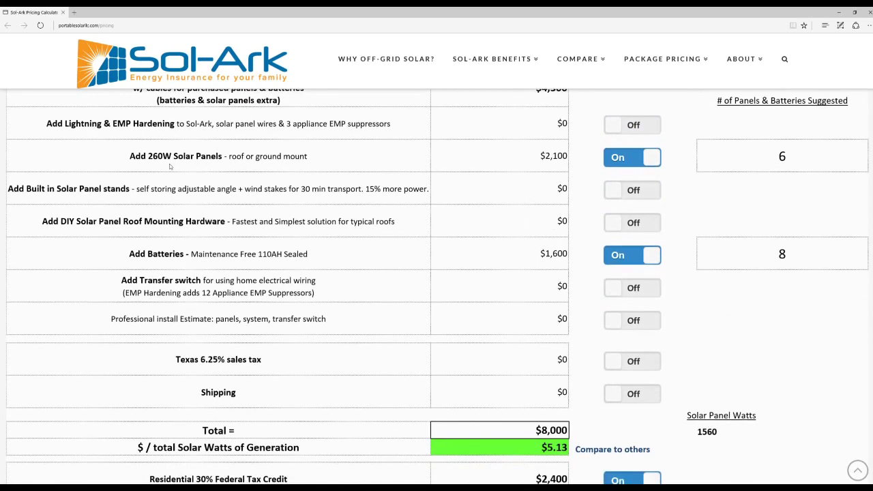
left_click(614, 164)
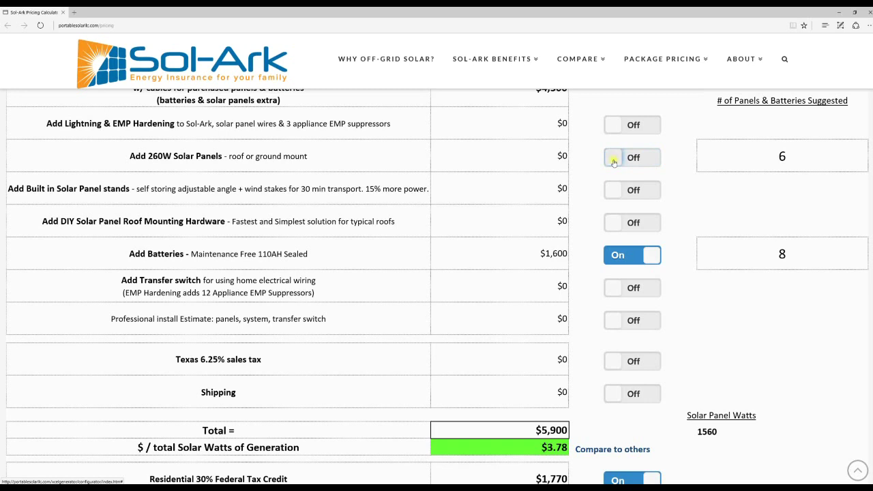
left_click(614, 162)
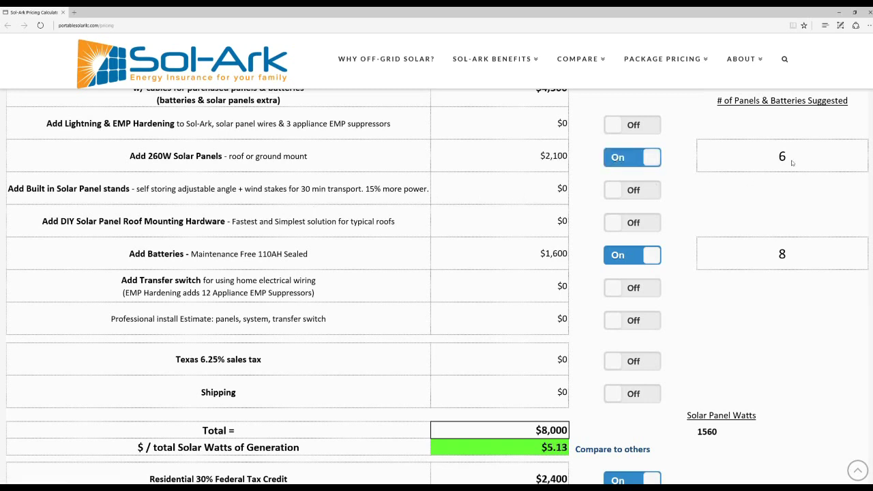
- Leave panel stands off and switch DIY roof mounting hardware on, bringing the total to $8,418
left_click(627, 191)
left_click(626, 191)
left_click(630, 224)
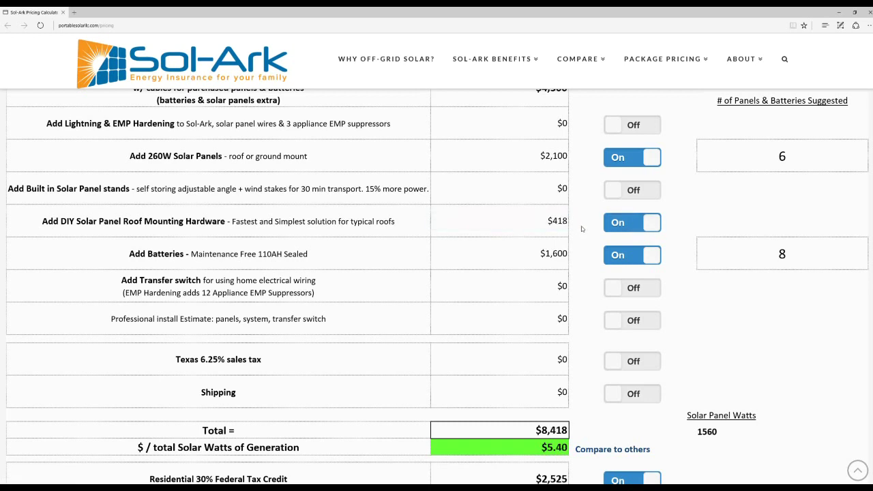
left_click(632, 222)
left_click(632, 222)
scroll(178, 194, "down", 1)
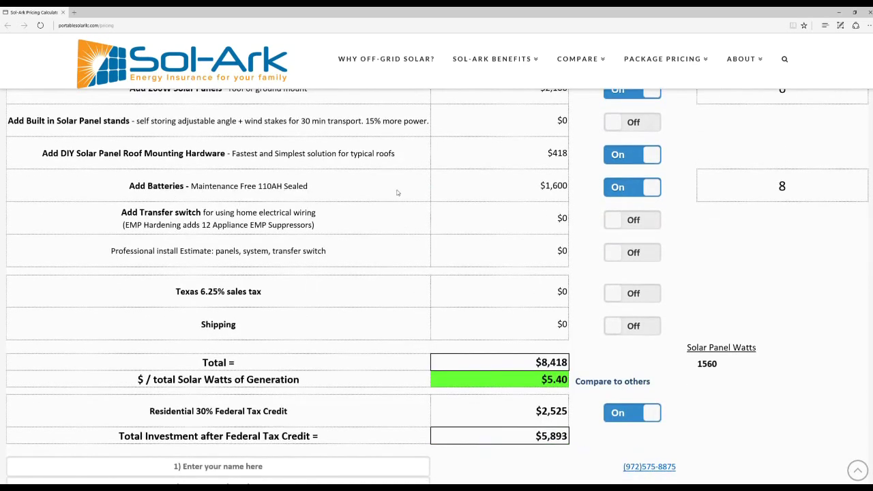
left_click(628, 191)
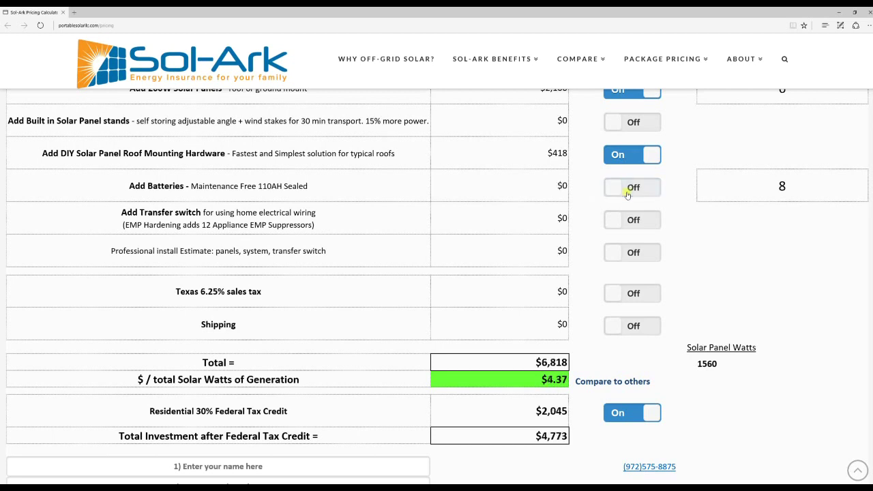
left_click(631, 191)
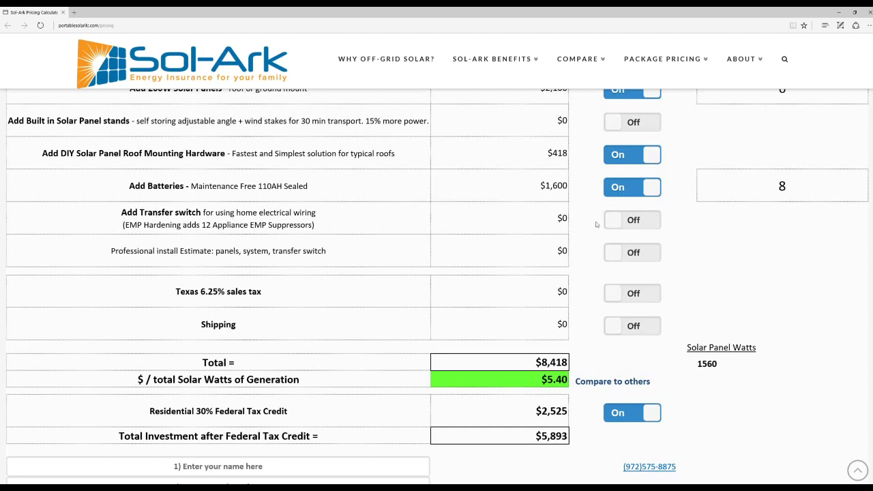
left_click(617, 226)
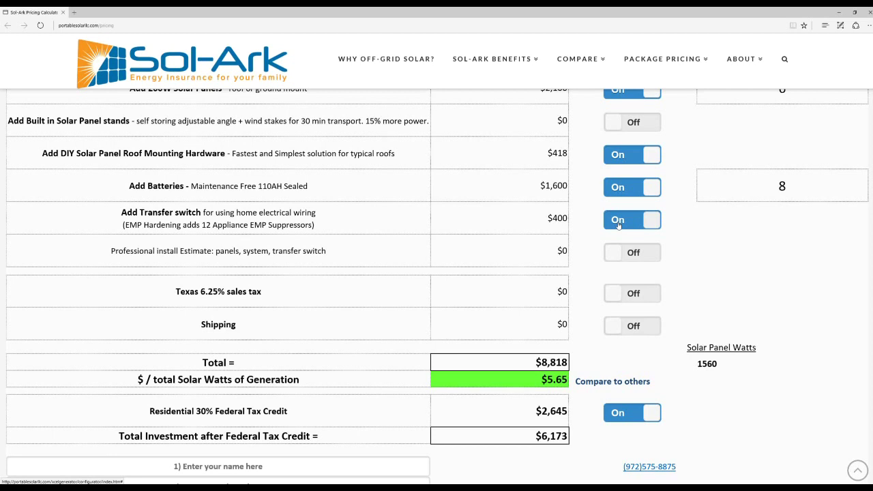
left_click(618, 226)
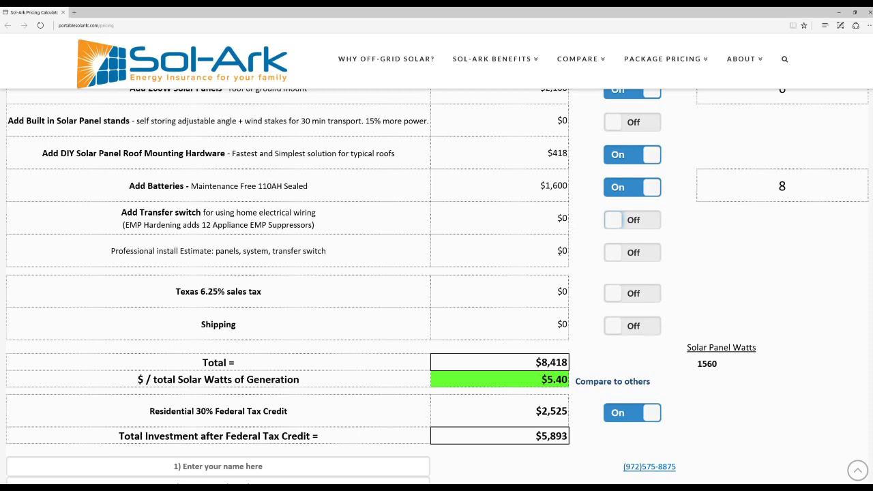
left_click(613, 255)
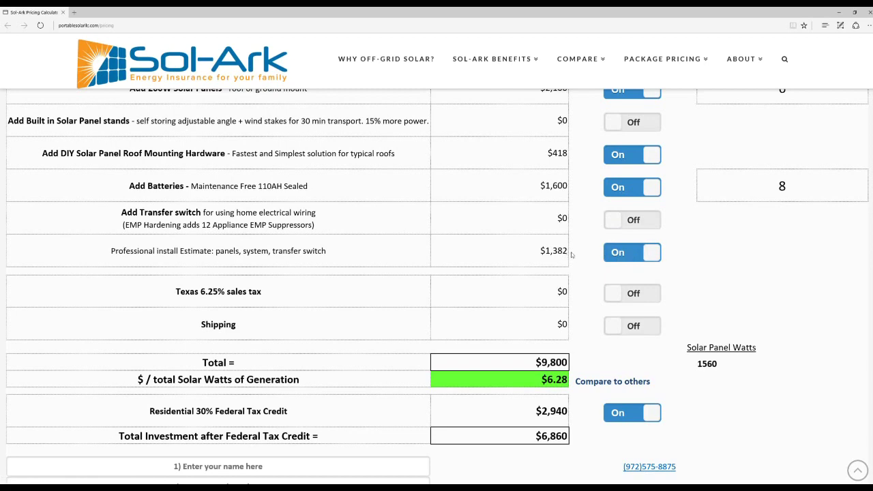
left_click(617, 256)
scroll(582, 244, "down", 1)
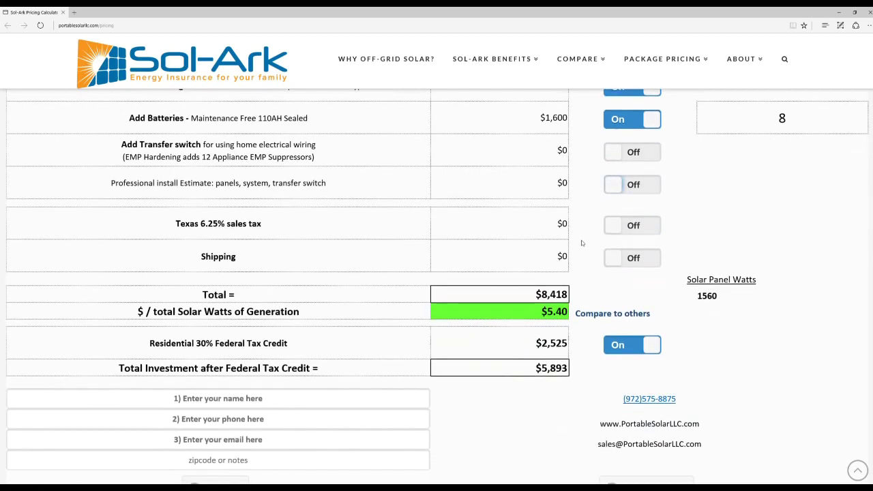
left_click(644, 231)
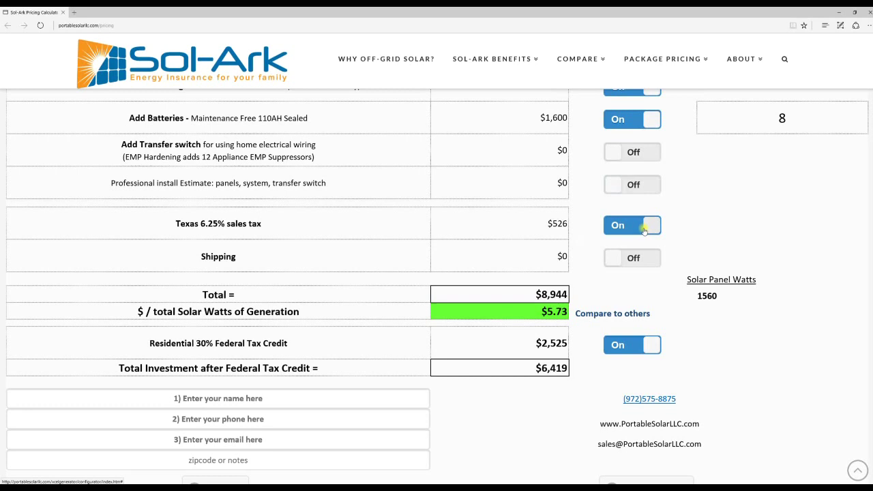
left_click(645, 231)
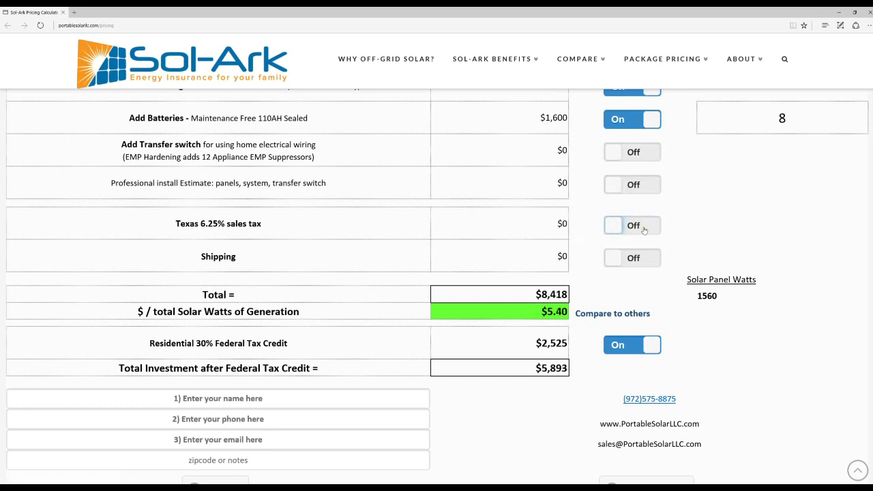
left_click(613, 260)
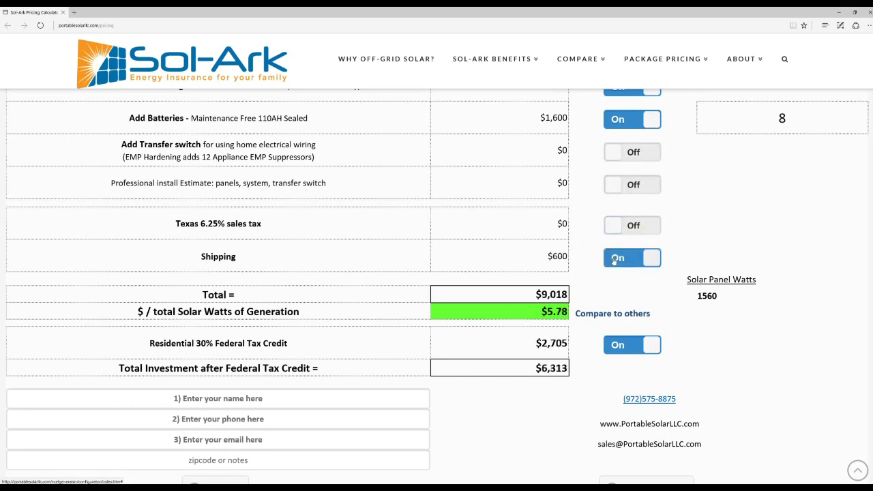
left_click(615, 261)
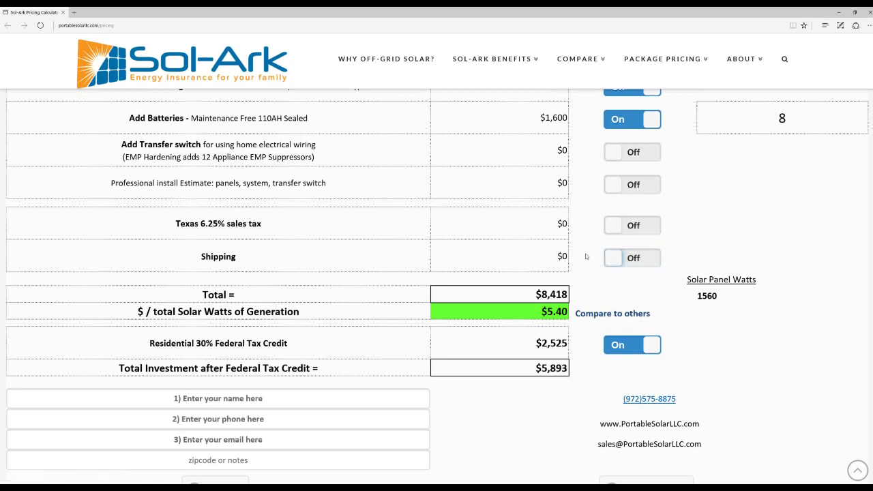
scroll(395, 270, "down", 1)
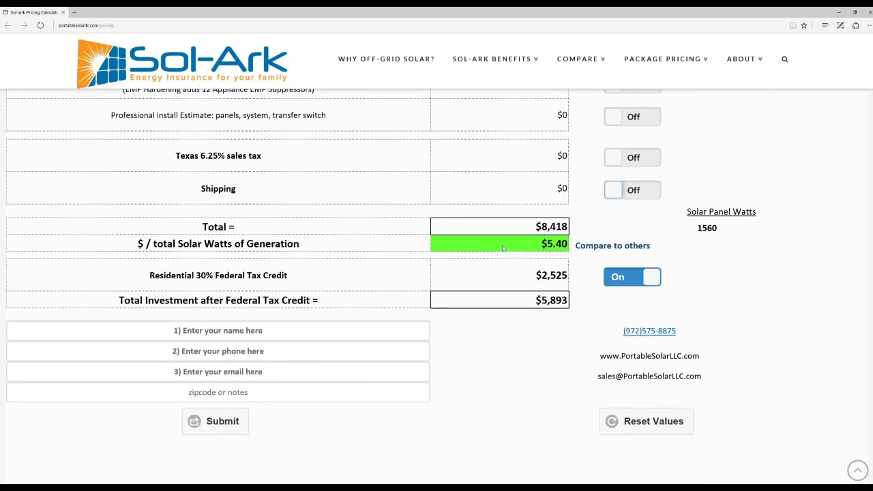
left_click_drag(488, 229, 591, 226)
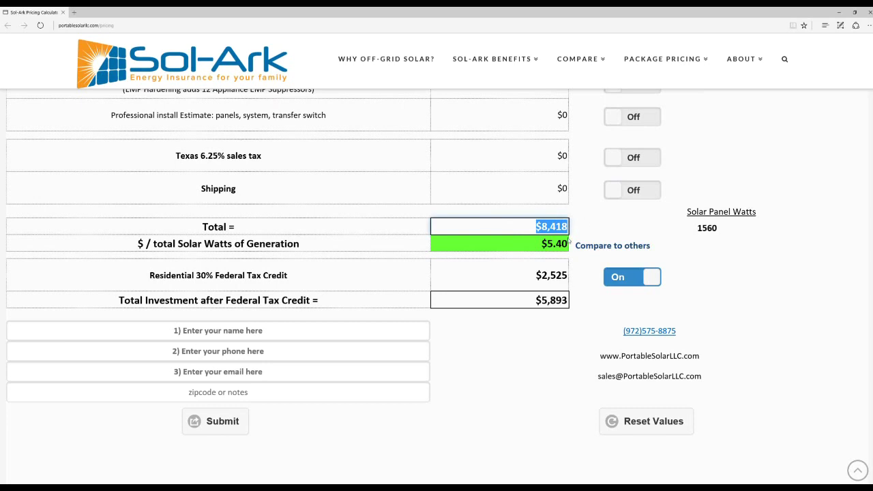
triple_click(570, 243)
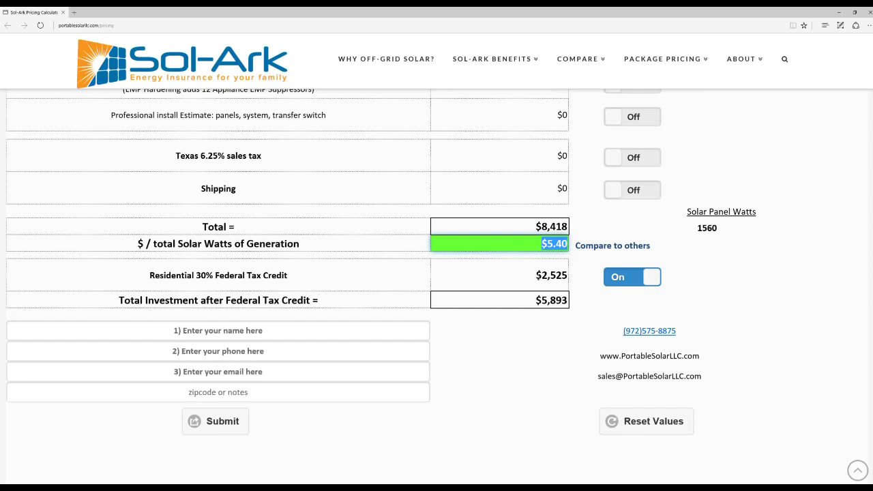
triple_click(537, 275)
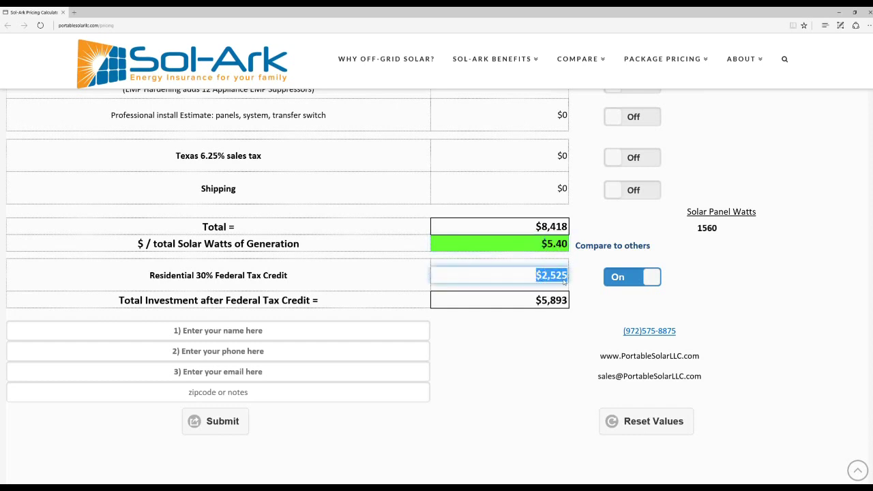
- Review the $5,893 total investment, the name, phone and email fields, and the company's phone number
scroll(554, 245, "down", 1)
left_click(537, 232)
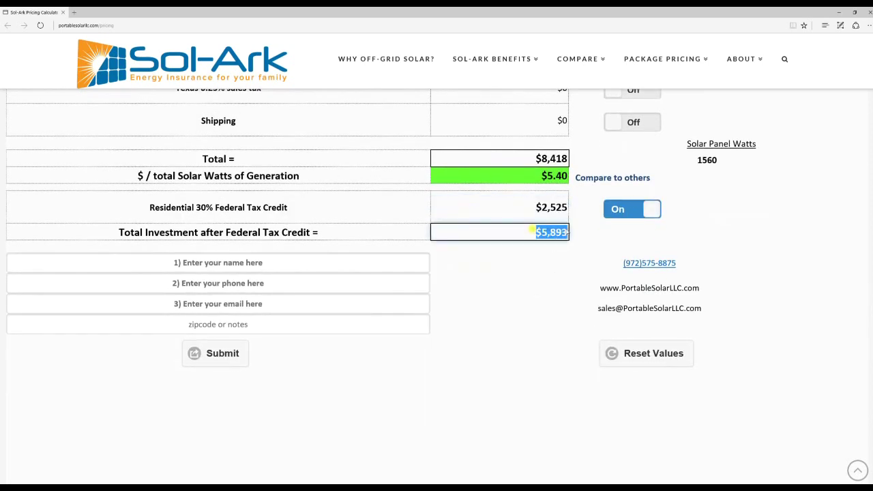
left_click(541, 302)
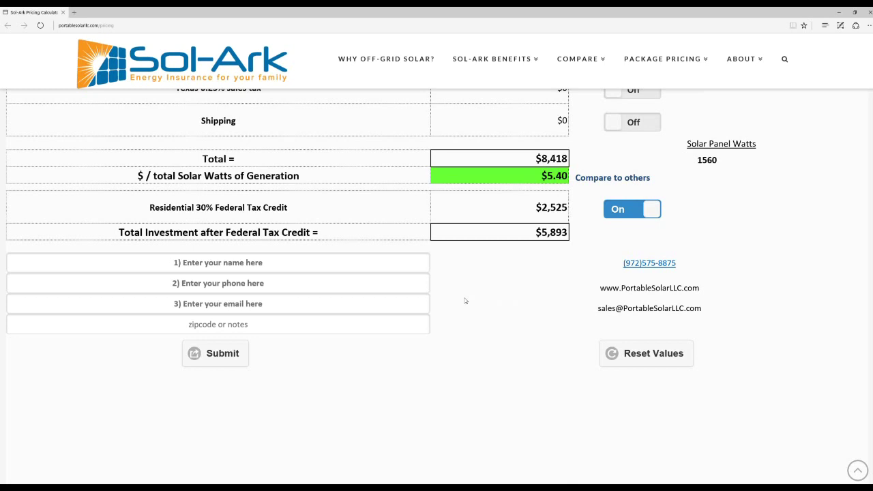
left_click(285, 266)
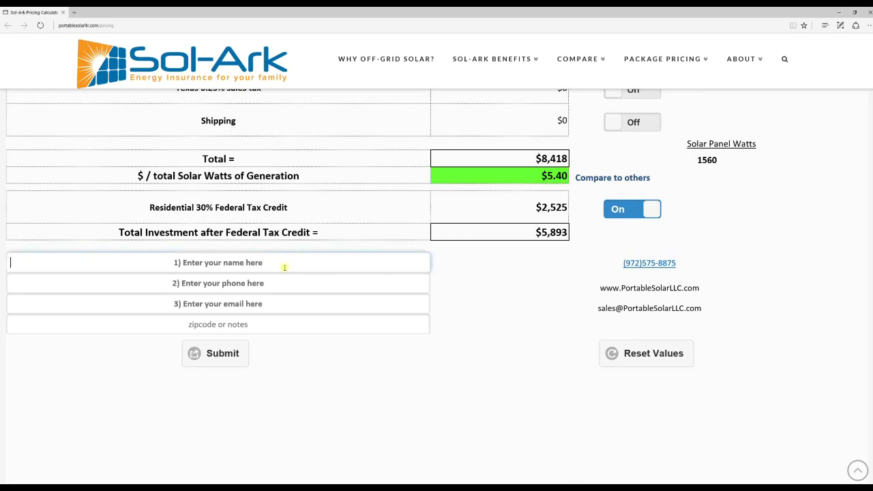
left_click(288, 281)
left_click(289, 300)
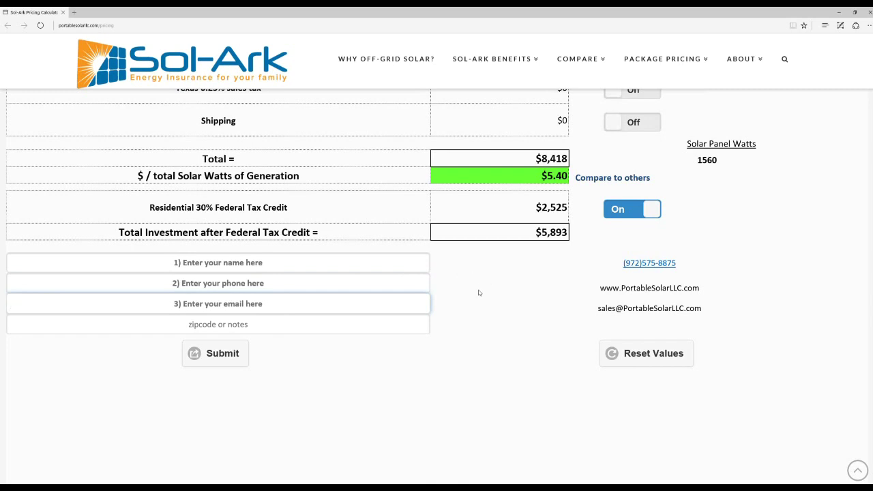
left_click_drag(675, 264, 589, 273)
left_click(589, 273)
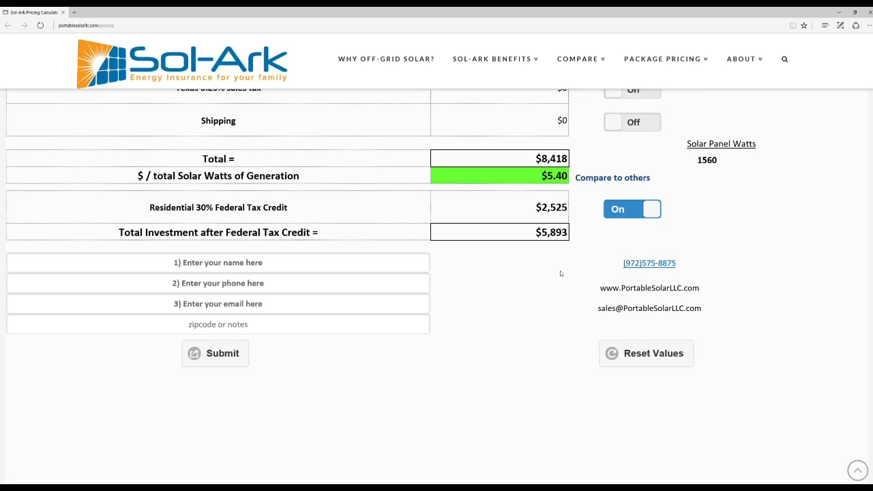
- Leave the transfer switch off and request Reset Values to bring up the reset confirmation
scroll(551, 273, "up", 1)
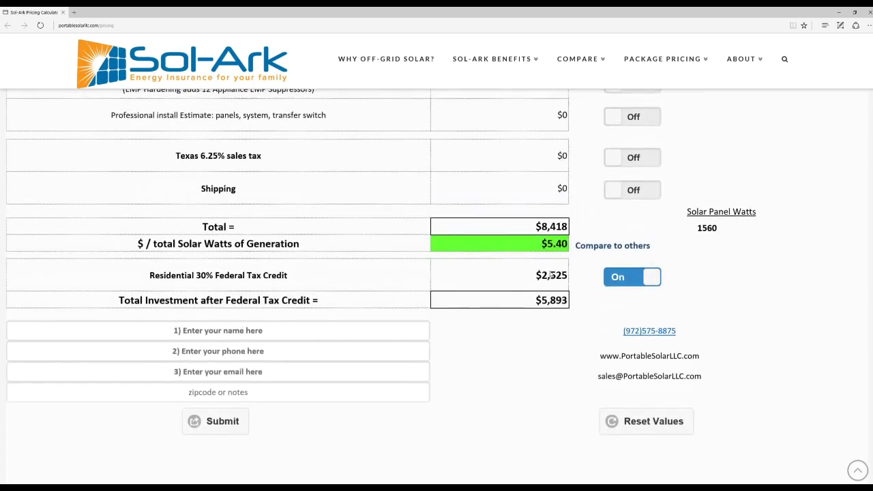
scroll(551, 272, "up", 2)
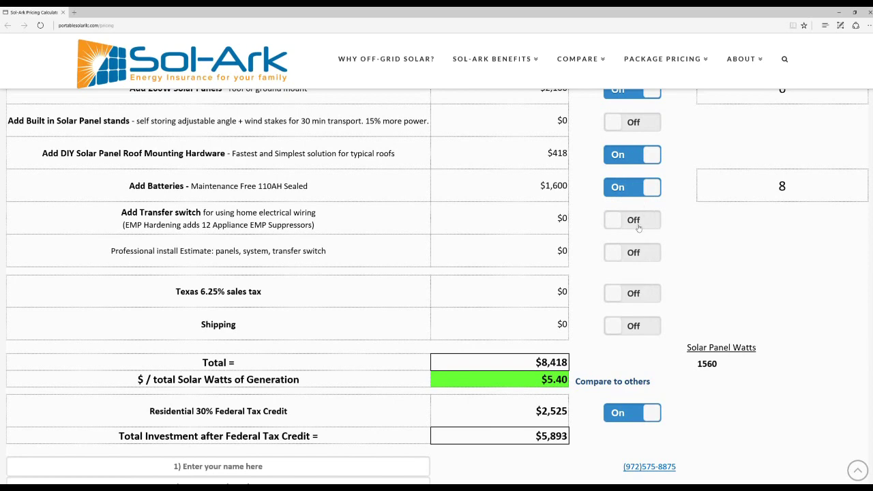
left_click(637, 222)
left_click(637, 222)
scroll(656, 378, "down", 4)
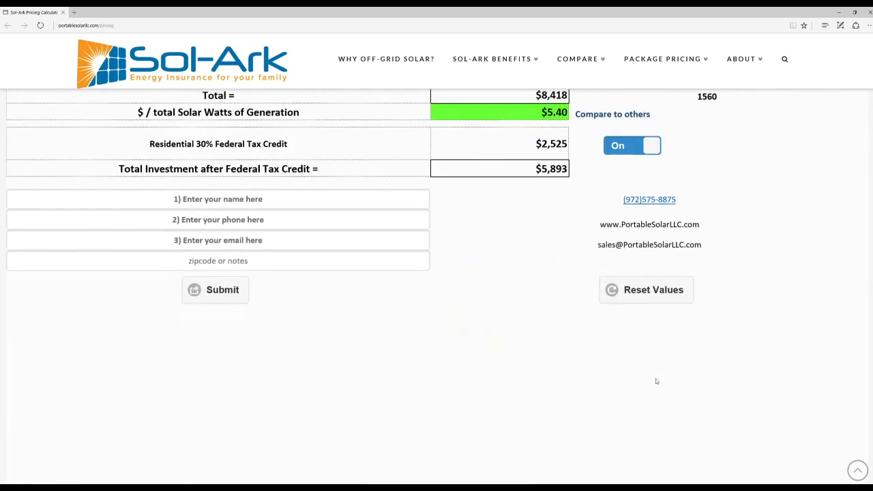
left_click(640, 287)
scroll(569, 216, "up", 1)
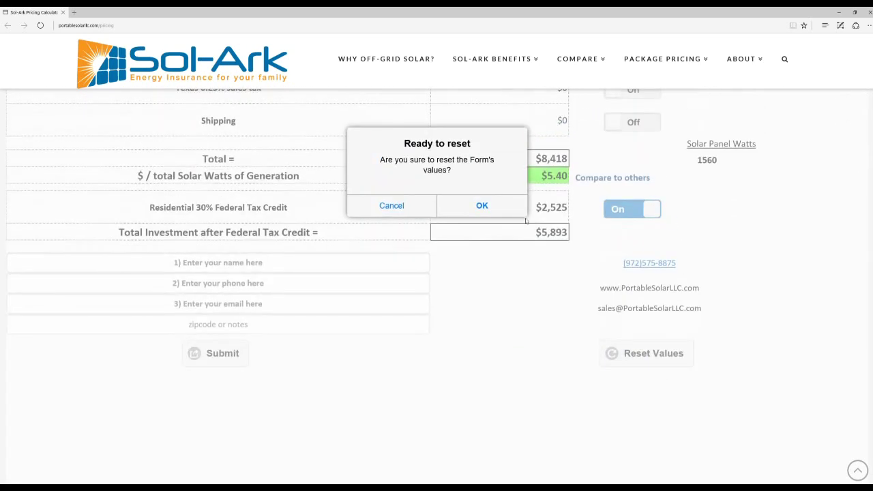